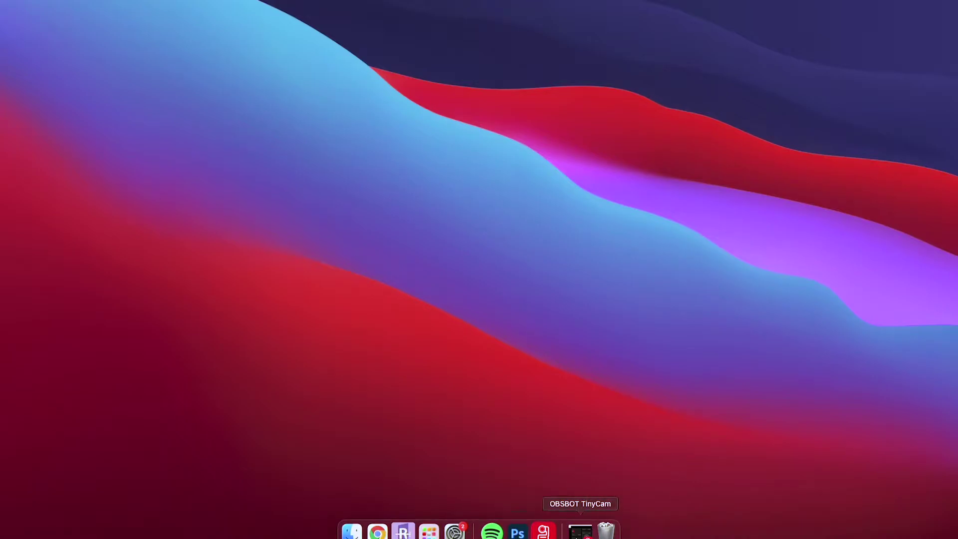
Step: Open OBSBOT TinyCam and Rivet, then submit the stream identifier to reach broadcast setup
click(580, 530)
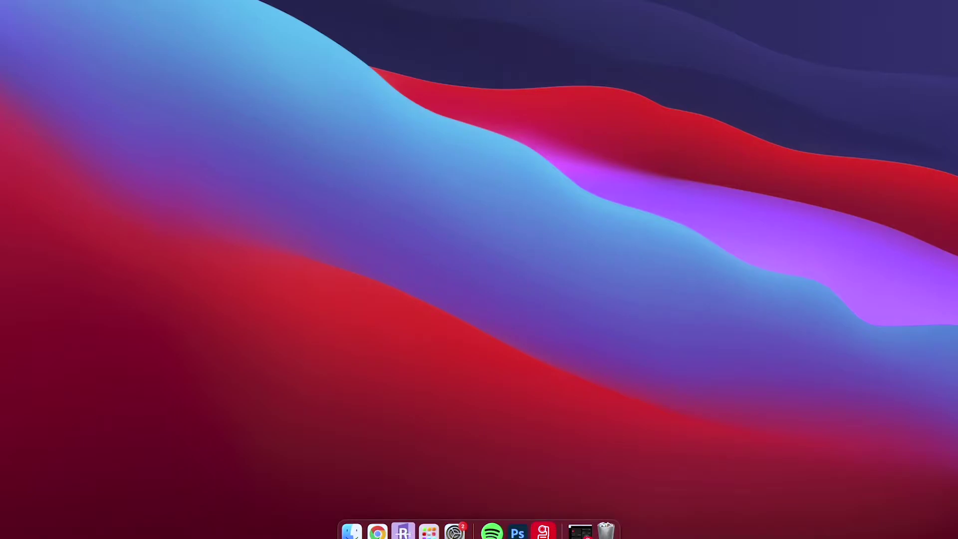
click(408, 534)
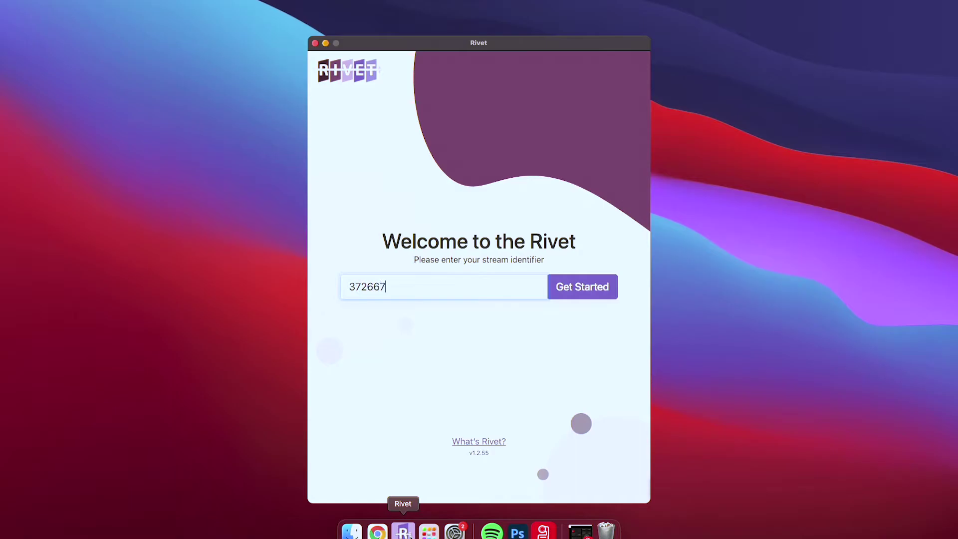
click(583, 298)
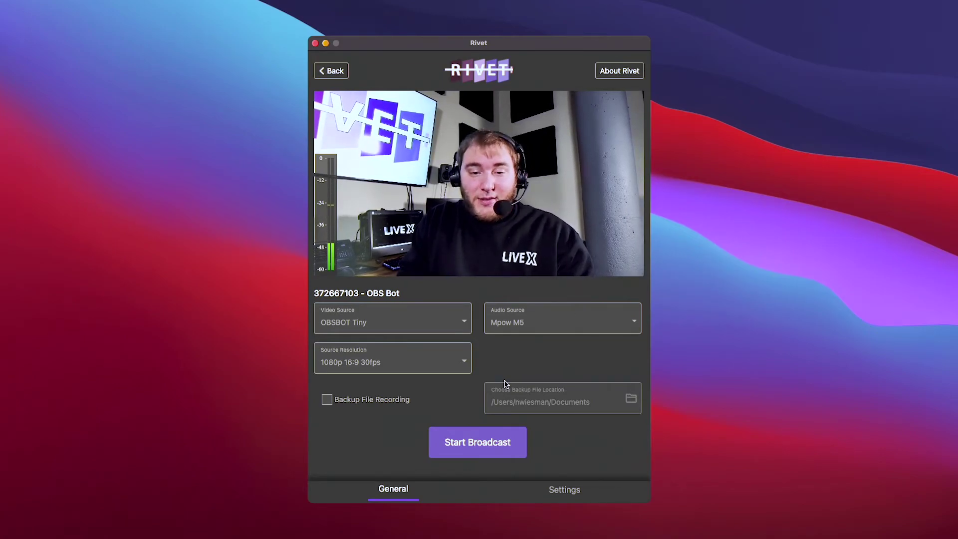
Step: Start the Rivet broadcast using the OBSBOT Tiny feed with Mpow M5 audio at 1080p 30fps
click(464, 448)
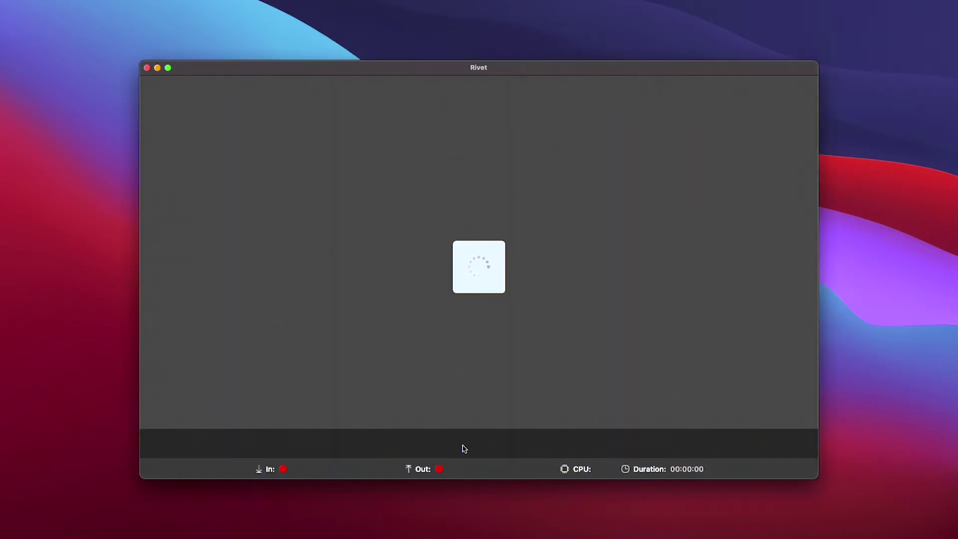